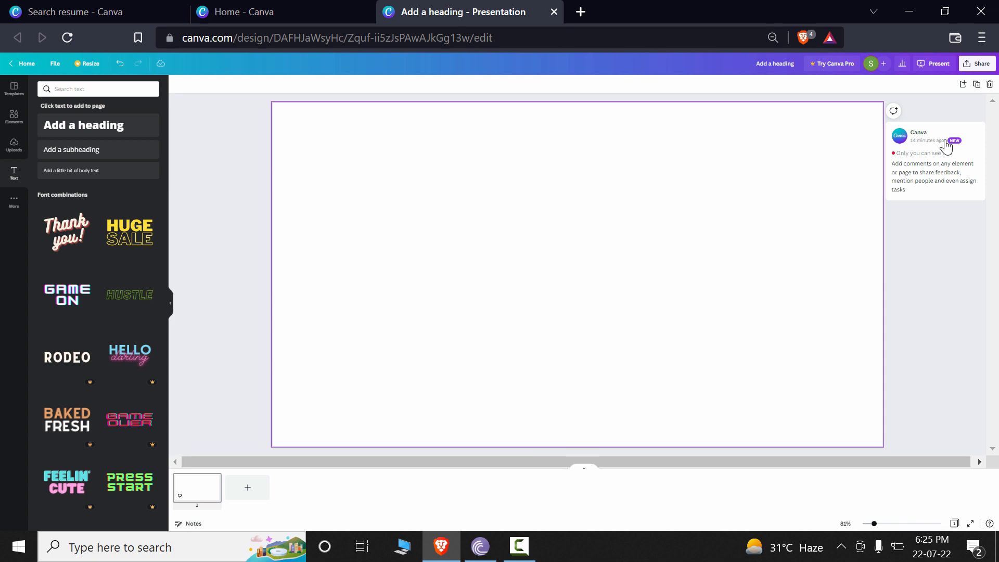
Increase the browser's page zoom to enlarge the editor interface.
{"action": "left_click", "coordinate": [981, 40]}
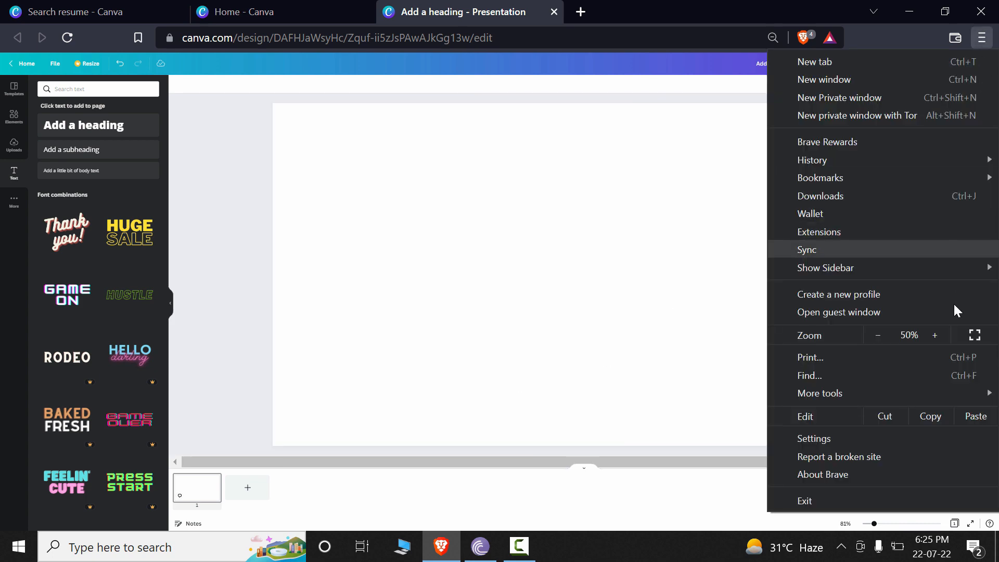
{"action": "left_click", "coordinate": [940, 337]}
{"action": "left_click", "coordinate": [940, 337]}
{"action": "left_click", "coordinate": [940, 337]}
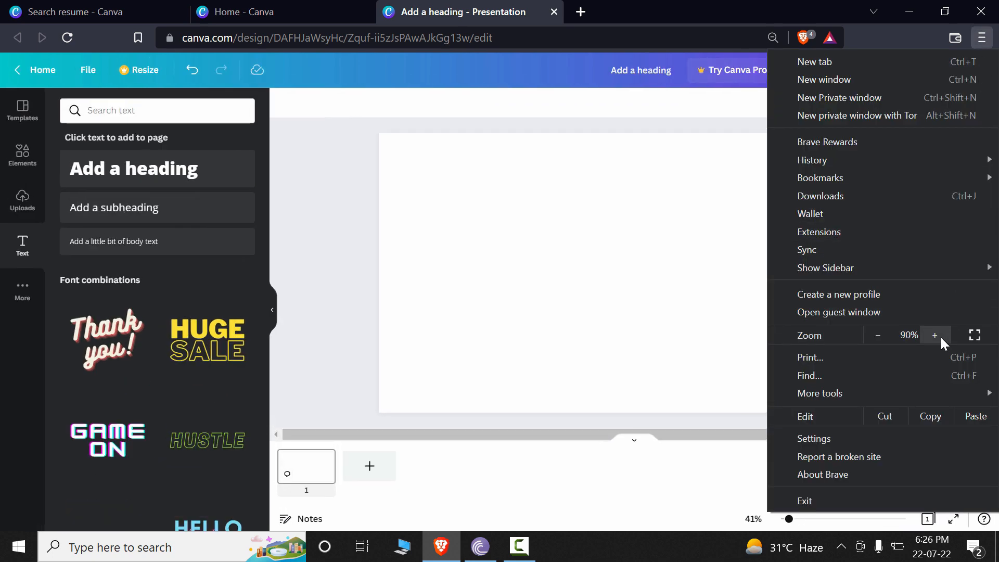
{"action": "left_click", "coordinate": [940, 337]}
{"action": "left_click", "coordinate": [941, 337]}
{"action": "left_click", "coordinate": [676, 284]}
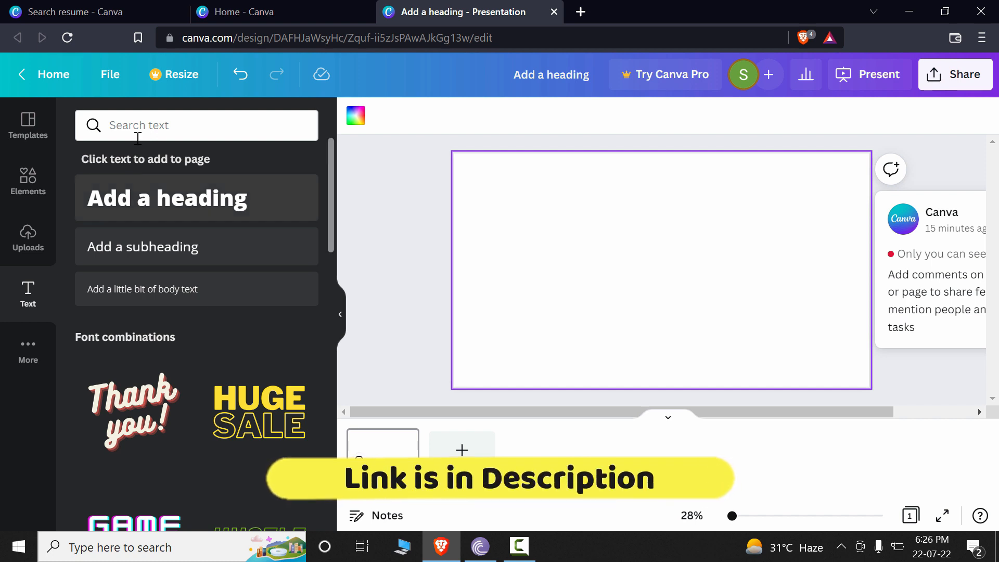
Show rulers and guides around the blank presentation page.
{"action": "left_click", "coordinate": [111, 76]}
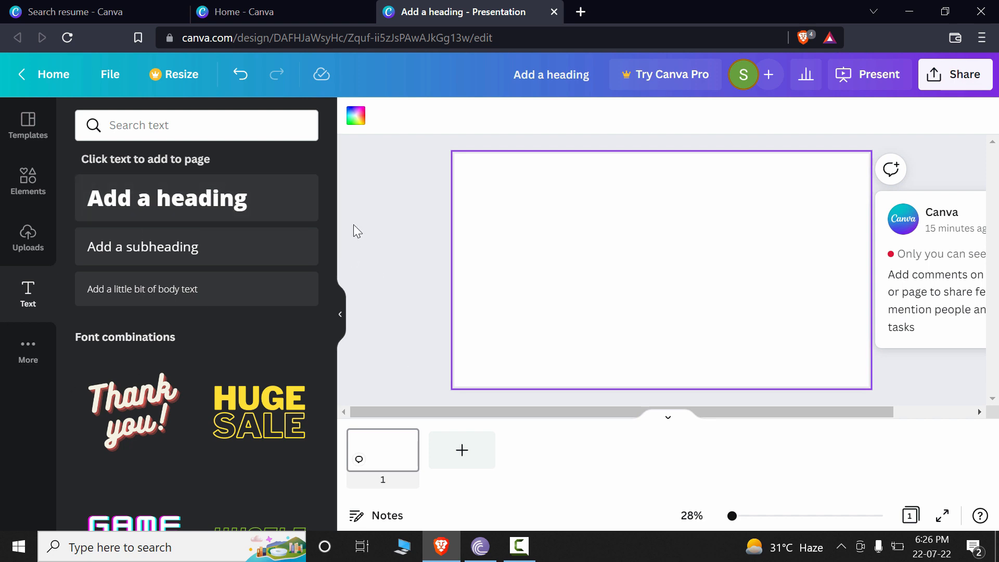
{"action": "left_click", "coordinate": [111, 78]}
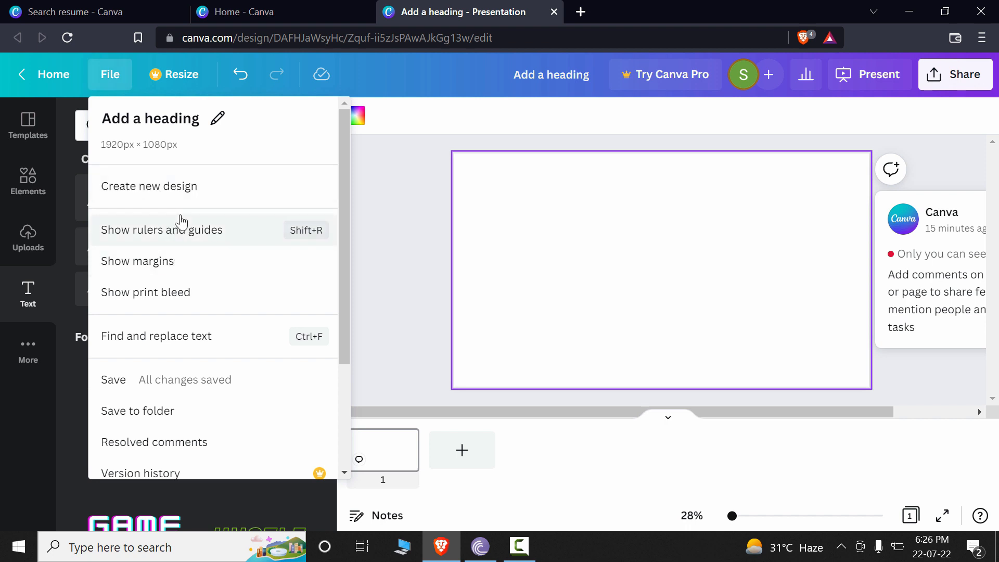
{"action": "left_click", "coordinate": [319, 238]}
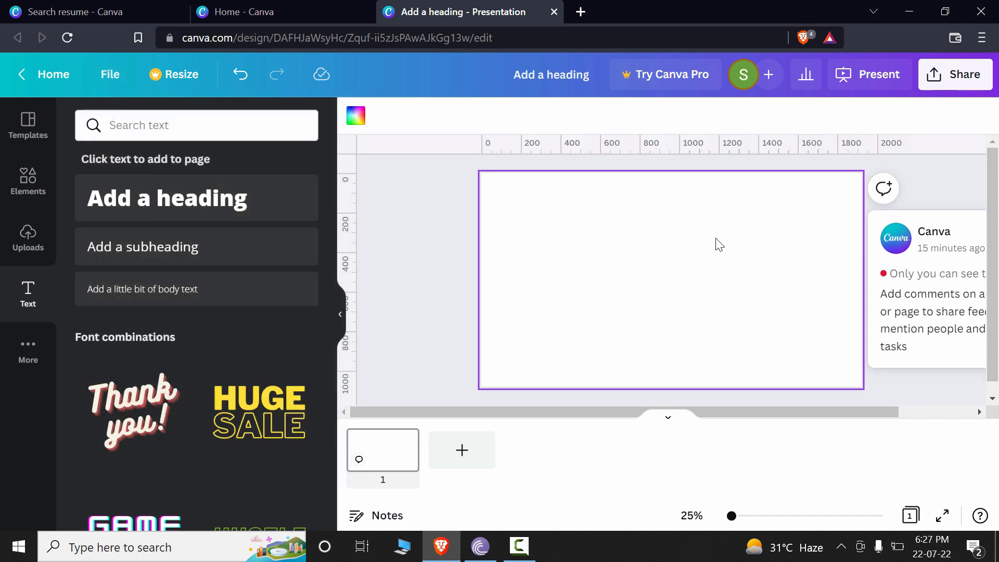
Show the margins and the print bleed on the page.
{"action": "left_click", "coordinate": [110, 78]}
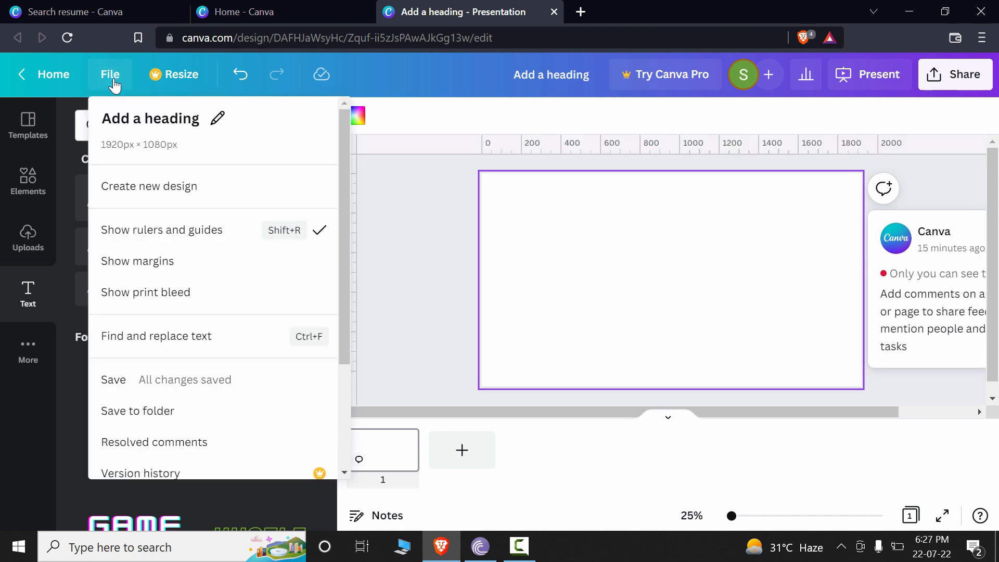
{"action": "left_click", "coordinate": [198, 275]}
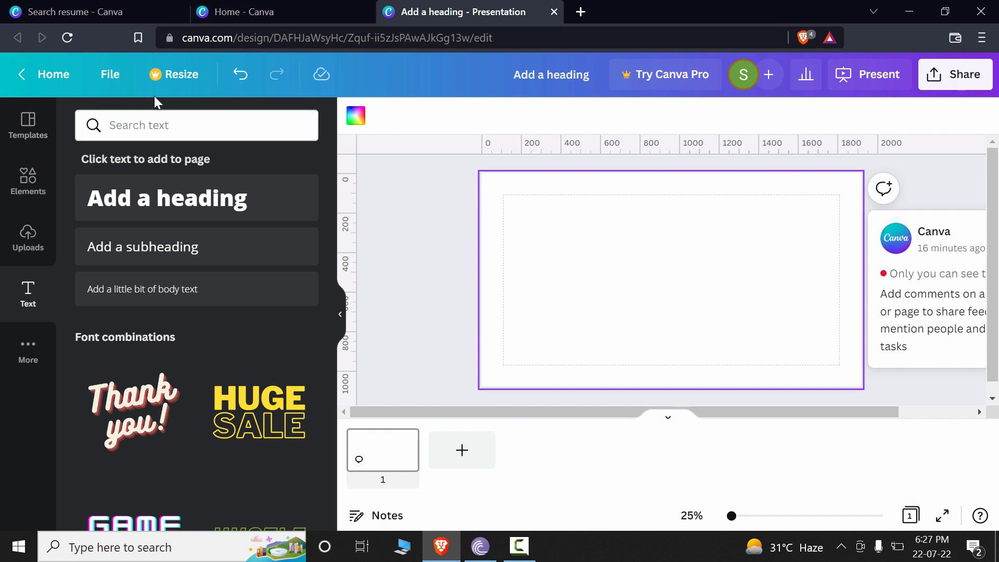
{"action": "left_click", "coordinate": [125, 78]}
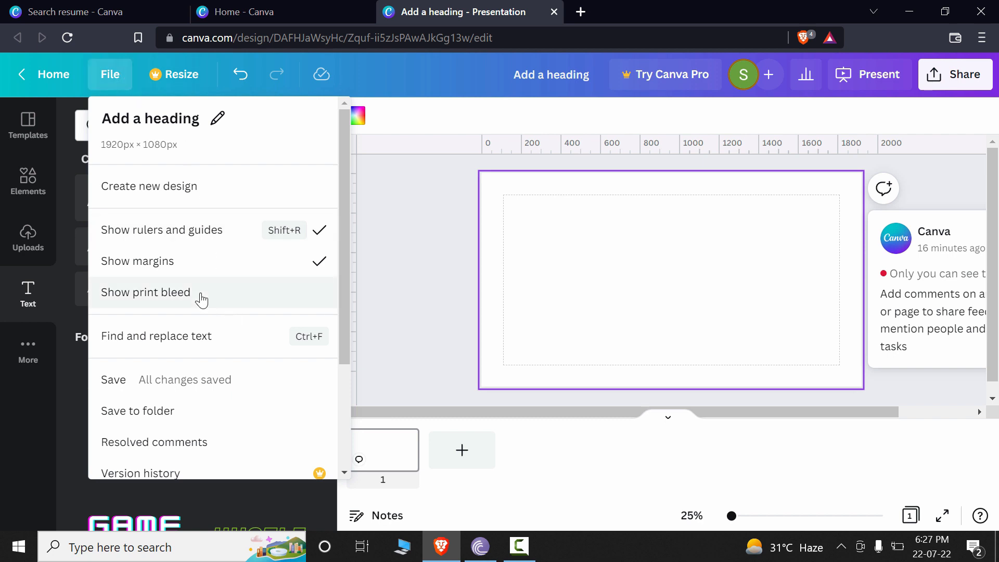
{"action": "left_click", "coordinate": [133, 305]}
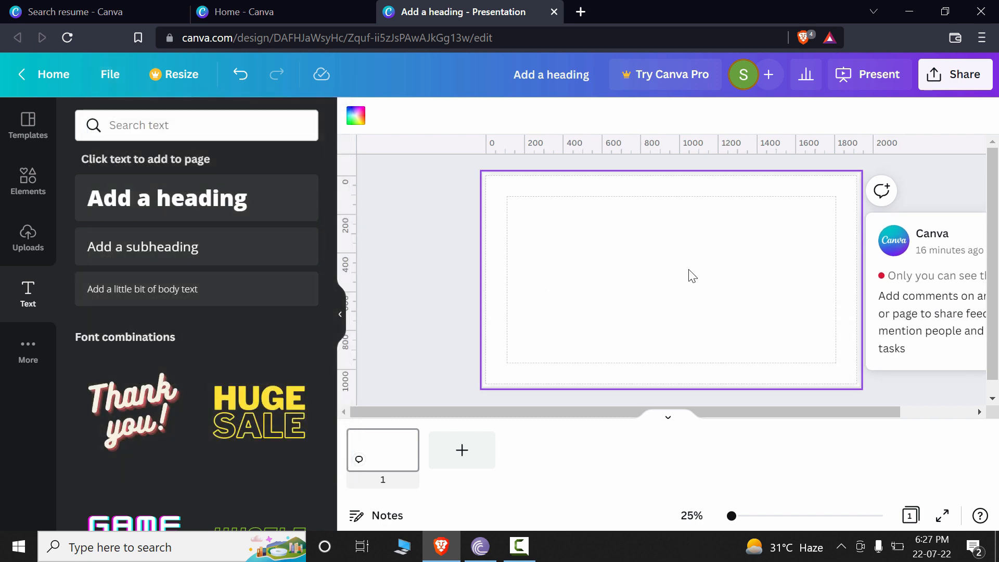
{"action": "left_click_drag", "start_coordinate": [841, 409], "coordinate": [858, 409]}
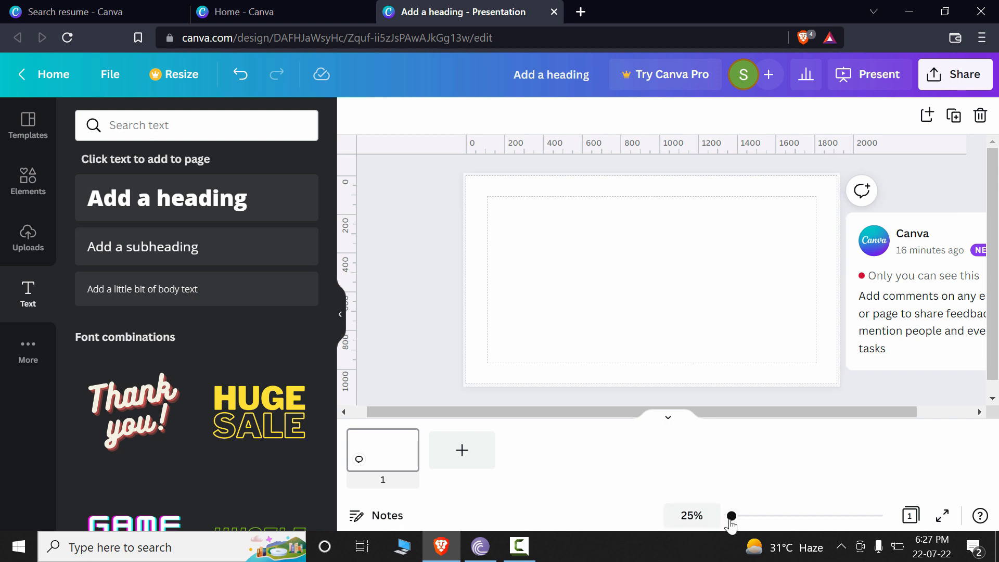
{"action": "left_click_drag", "start_coordinate": [730, 516], "coordinate": [733, 516]}
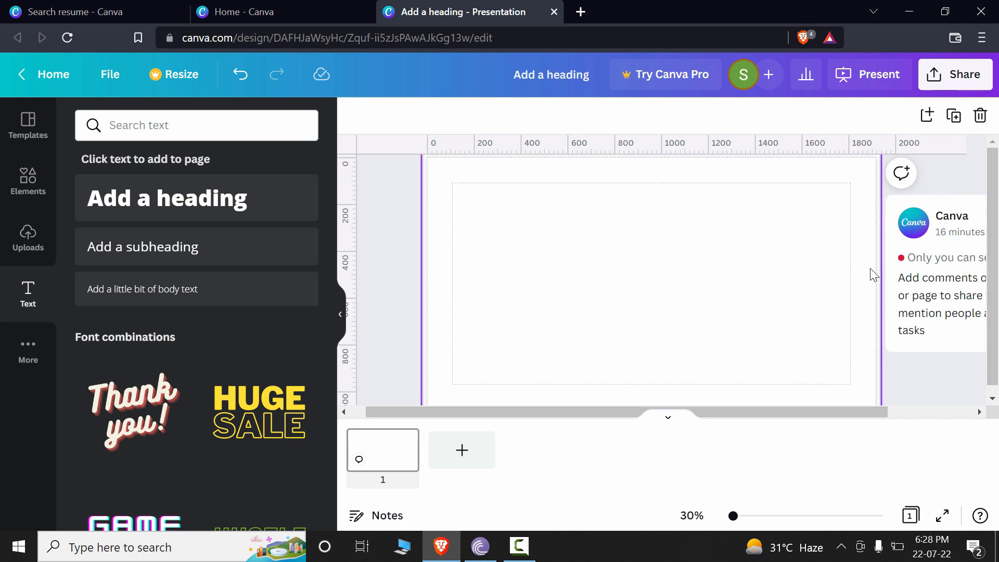
Turn off the page's margins and print bleed display.
{"action": "left_click", "coordinate": [110, 75]}
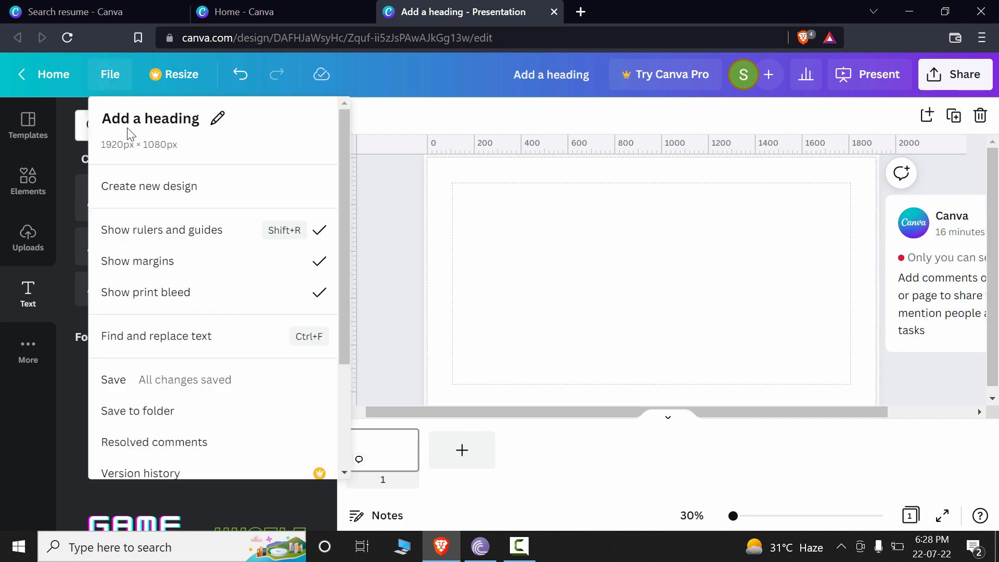
{"action": "left_click", "coordinate": [326, 276]}
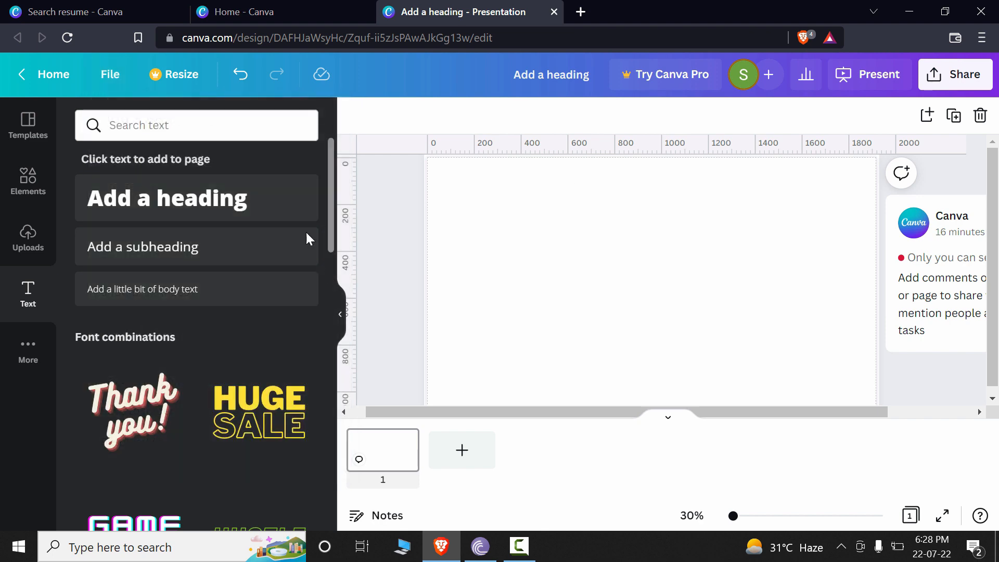
{"action": "left_click", "coordinate": [110, 75]}
{"action": "left_click", "coordinate": [295, 308]}
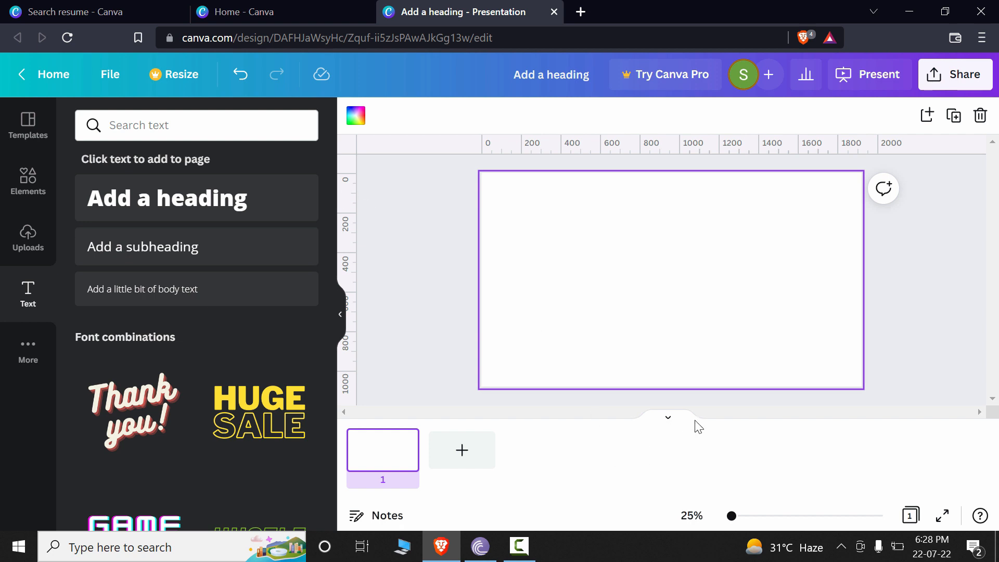
Hide the page thumbnails and collapse the text side panel to give the canvas more room.
{"action": "left_click", "coordinate": [668, 420]}
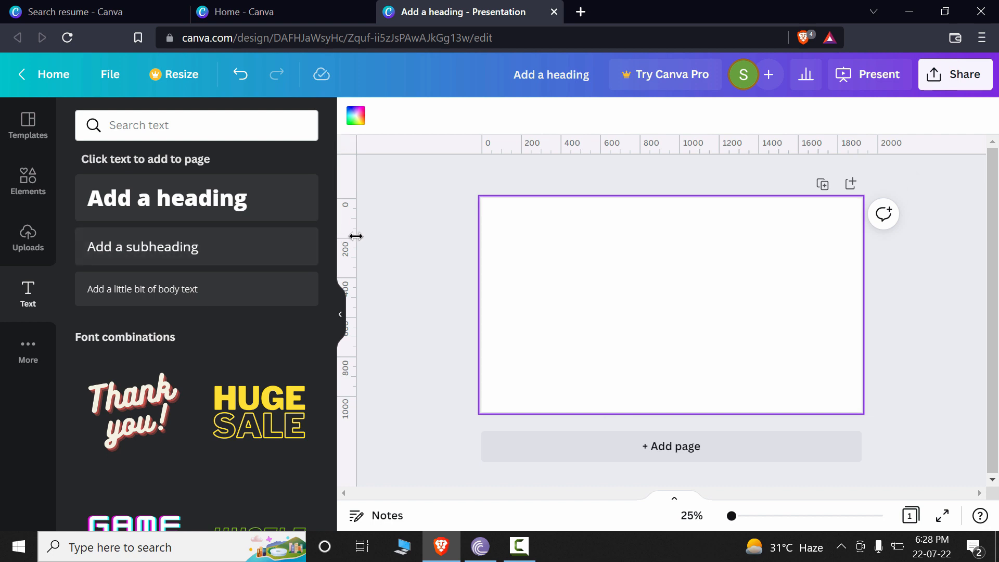
{"action": "left_click", "coordinate": [340, 315]}
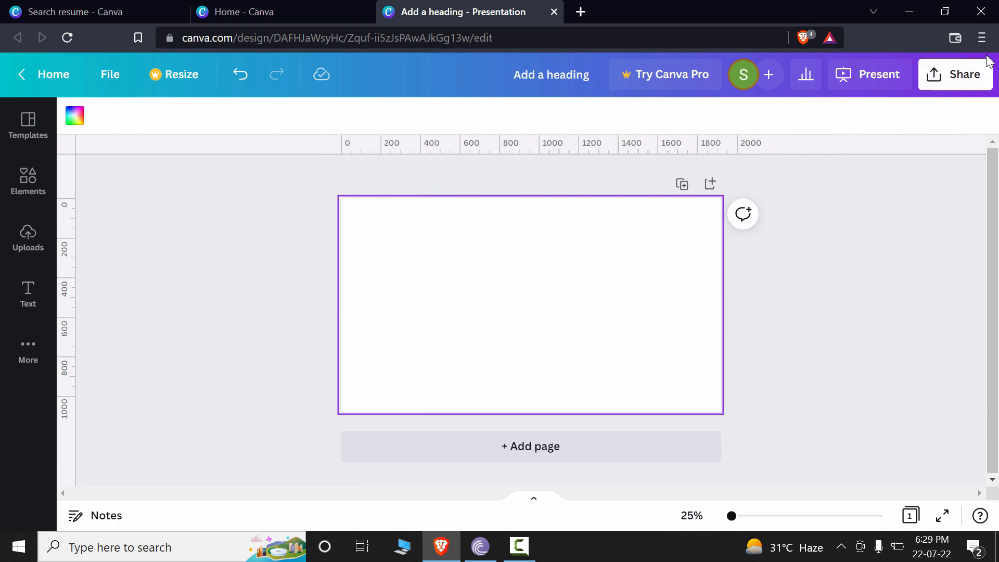
{"action": "left_click_drag", "start_coordinate": [732, 516], "coordinate": [736, 516]}
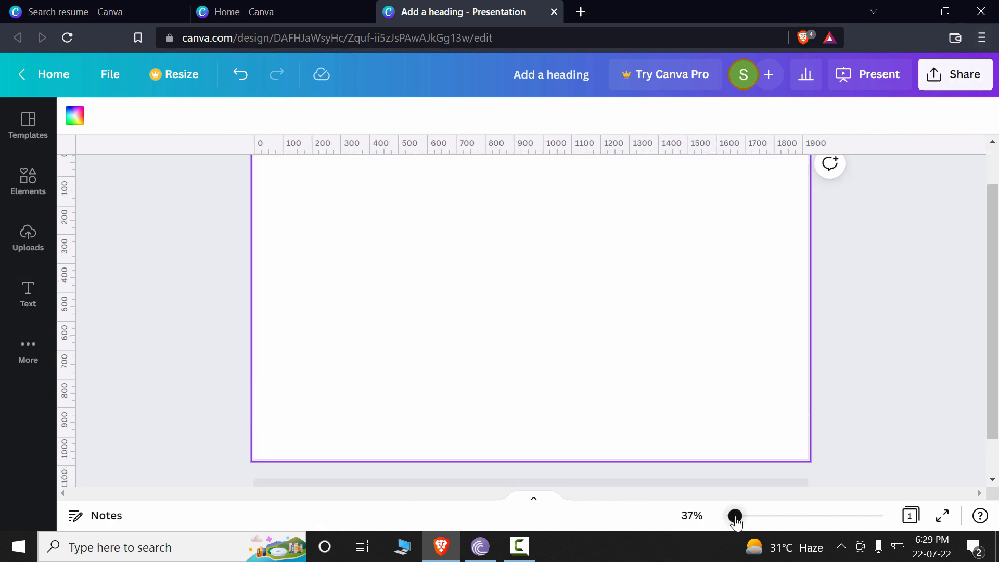
{"action": "scroll", "coordinate": [997, 261], "scroll_direction": "up", "scroll_amount": 1}
{"action": "scroll", "coordinate": [997, 262], "scroll_direction": "down", "scroll_amount": 2}
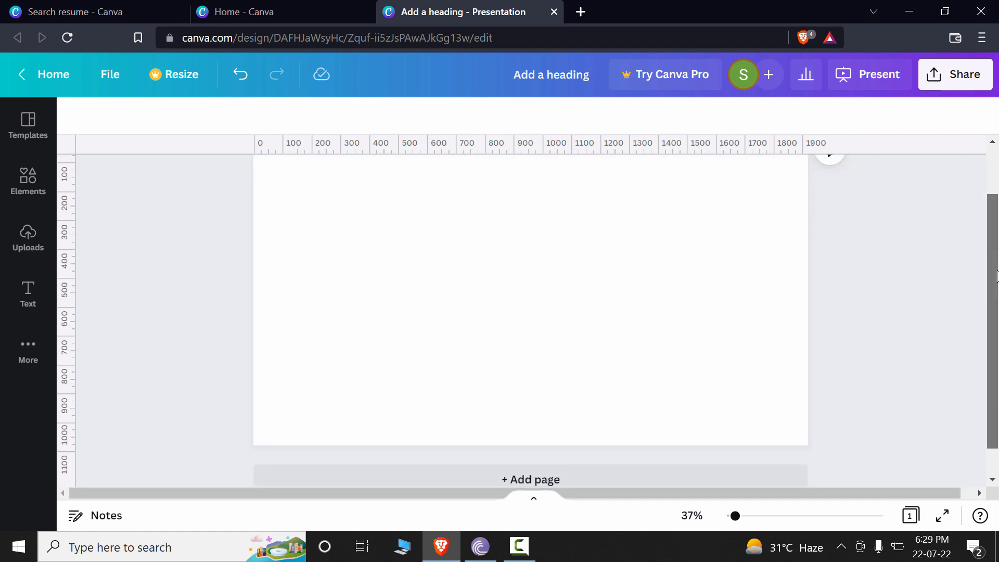
{"action": "scroll", "coordinate": [997, 262], "scroll_direction": "up", "scroll_amount": 1}
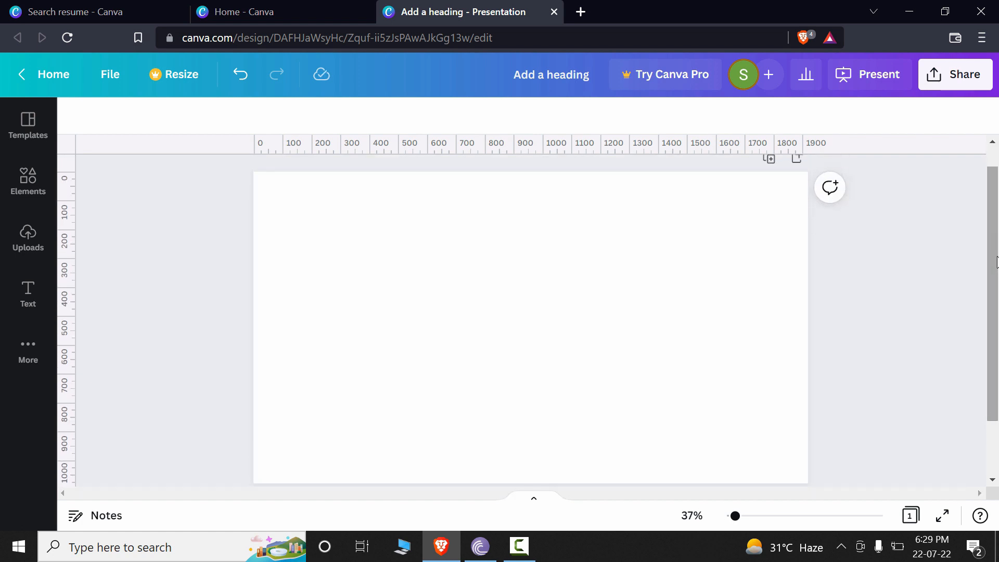
Place a horizontal guide about 270 px below the page's top edge and a vertical guide about 380 px from its left edge.
{"action": "left_click", "coordinate": [117, 82]}
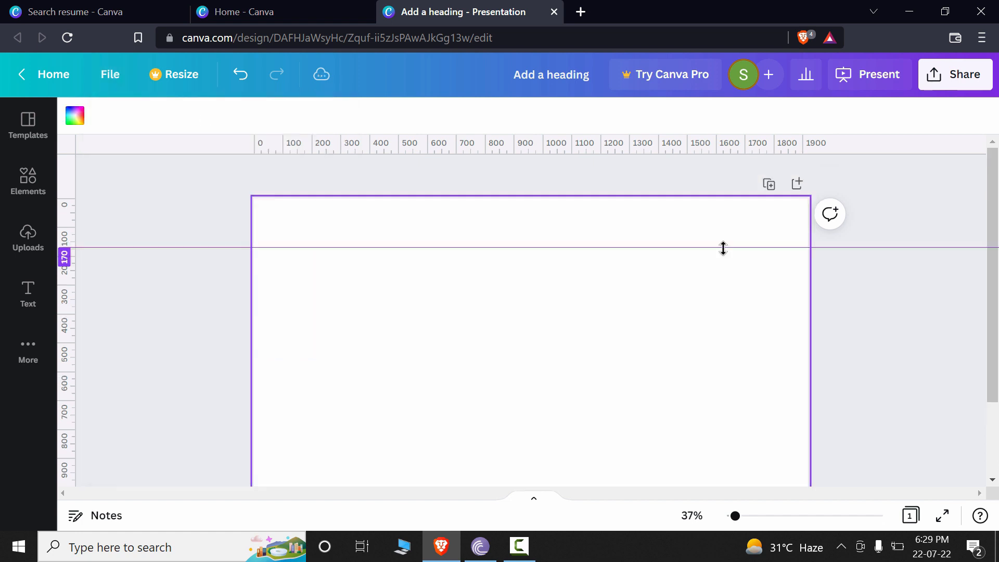
{"action": "left_click_drag", "start_coordinate": [723, 247], "coordinate": [749, 277]}
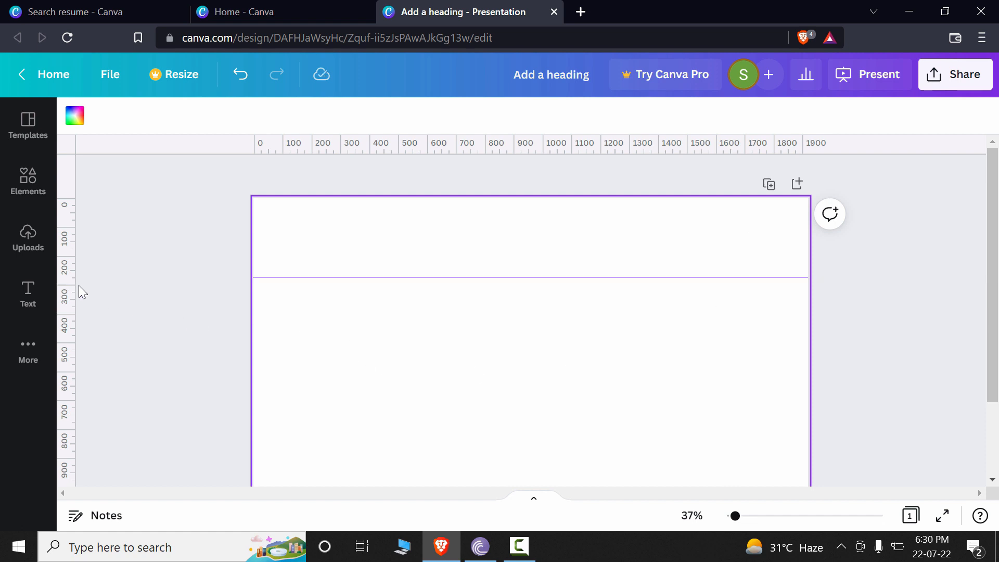
{"action": "left_click_drag", "start_coordinate": [67, 270], "coordinate": [96, 257]}
{"action": "left_click_drag", "start_coordinate": [68, 223], "coordinate": [363, 213]}
Place a second vertical guide on the page's right side, at about 1615 px on the ruler.
{"action": "left_click_drag", "start_coordinate": [812, 147], "coordinate": [768, 140]}
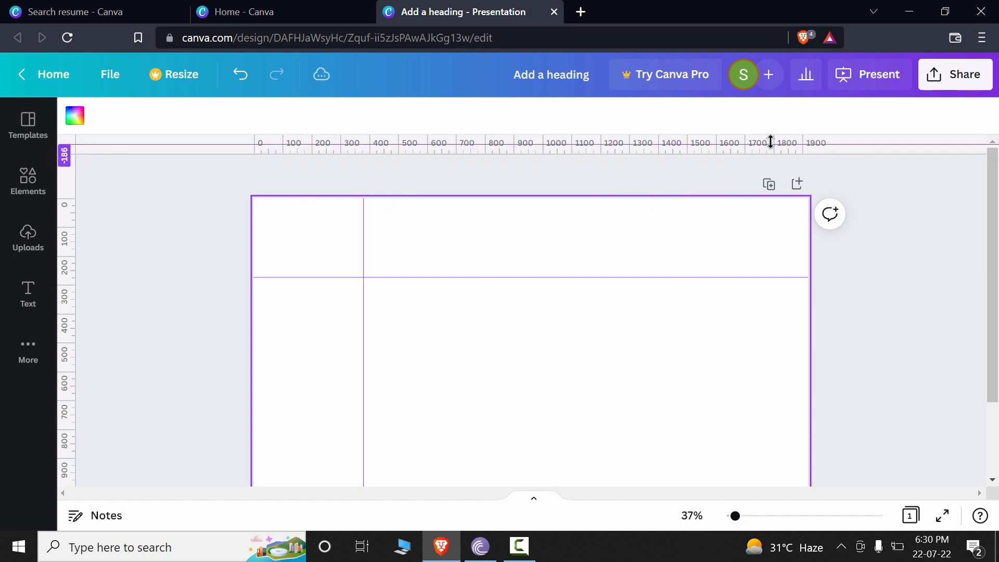
{"action": "left_click_drag", "start_coordinate": [66, 306], "coordinate": [719, 350]}
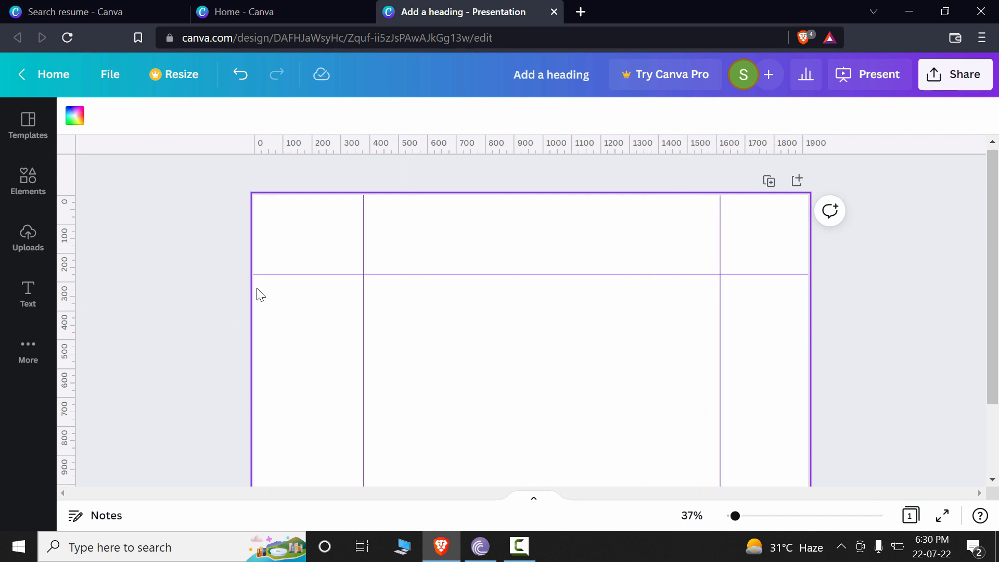
{"action": "scroll", "coordinate": [257, 292], "scroll_direction": "down", "scroll_amount": 2}
{"action": "scroll", "coordinate": [256, 292], "scroll_direction": "up", "scroll_amount": 2}
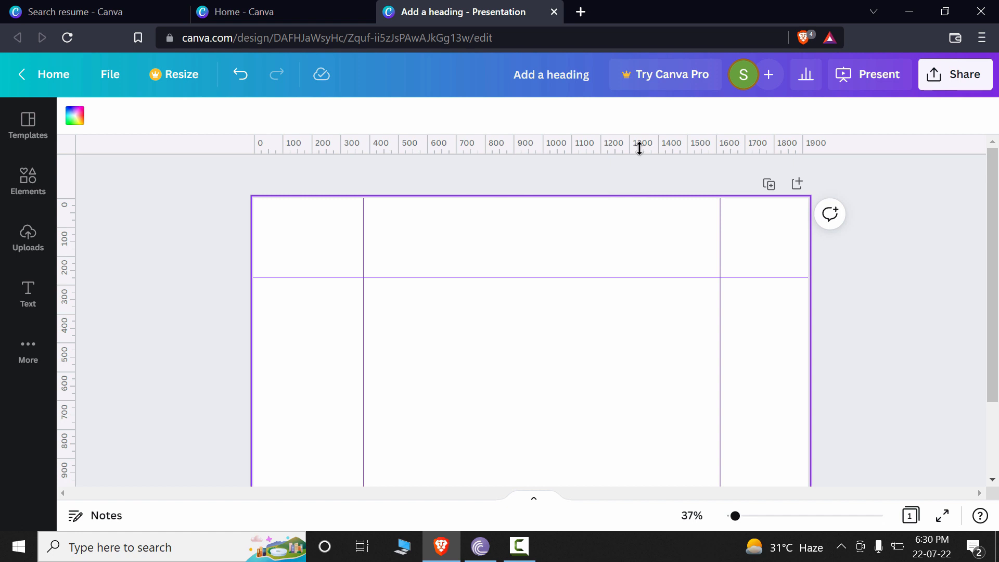
Place a second horizontal guide in the lower part of the page and adjust it to about 830 px on the ruler.
{"action": "left_click_drag", "start_coordinate": [640, 148], "coordinate": [598, 454]}
{"action": "scroll", "coordinate": [843, 388], "scroll_direction": "down", "scroll_amount": 2}
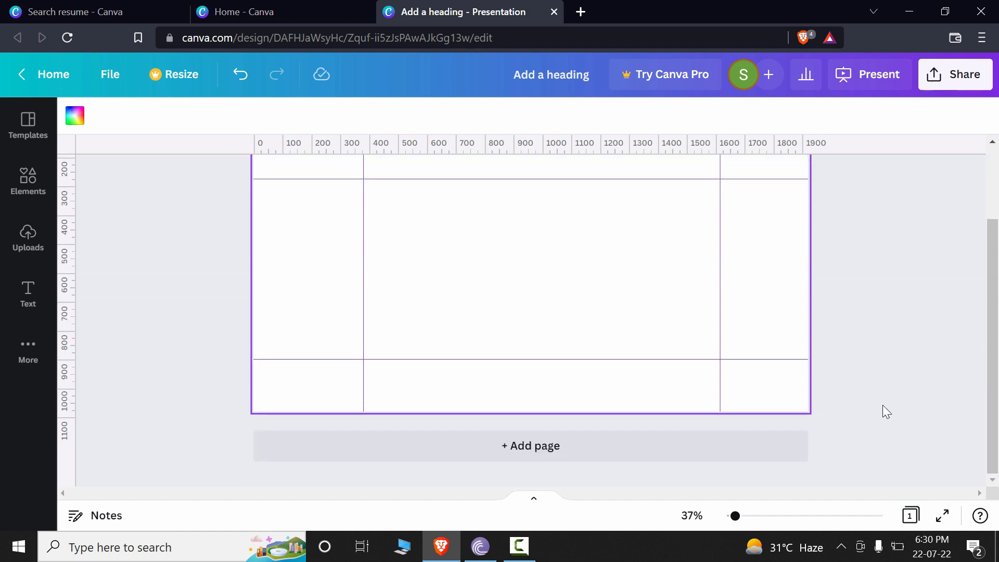
{"action": "scroll", "coordinate": [884, 408], "scroll_direction": "up", "scroll_amount": 2}
{"action": "left_click_drag", "start_coordinate": [716, 459], "coordinate": [744, 436]}
{"action": "scroll", "coordinate": [638, 252], "scroll_direction": "down", "scroll_amount": 2}
{"action": "scroll", "coordinate": [440, 244], "scroll_direction": "up", "scroll_amount": 2}
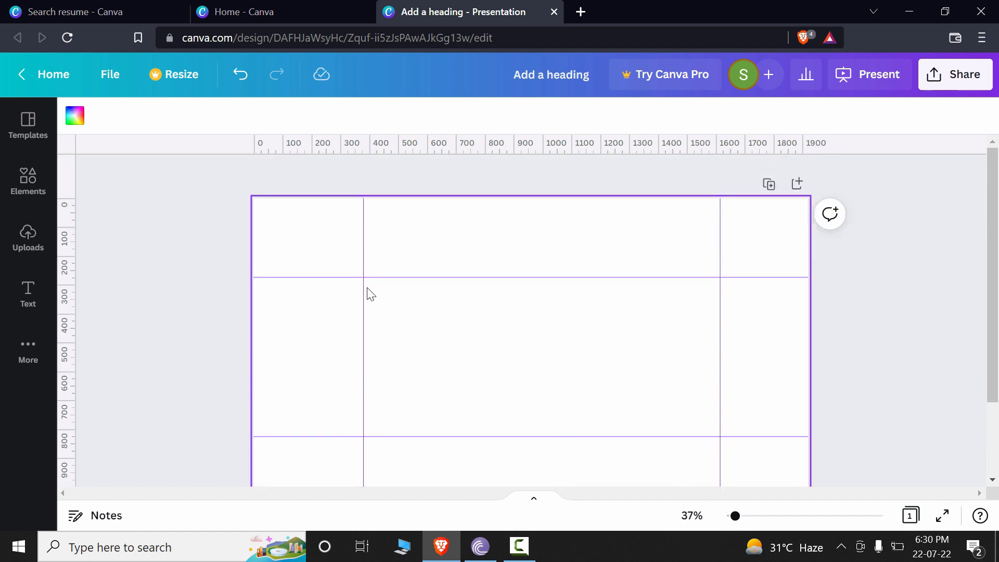
{"action": "scroll", "coordinate": [762, 391], "scroll_direction": "down", "scroll_amount": 2}
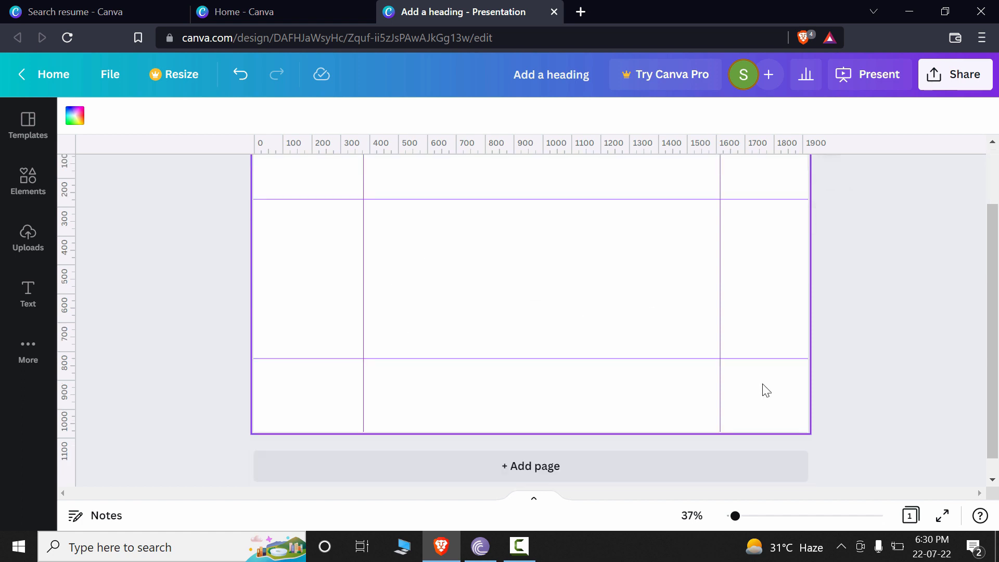
{"action": "scroll", "coordinate": [763, 391], "scroll_direction": "up", "scroll_amount": 2}
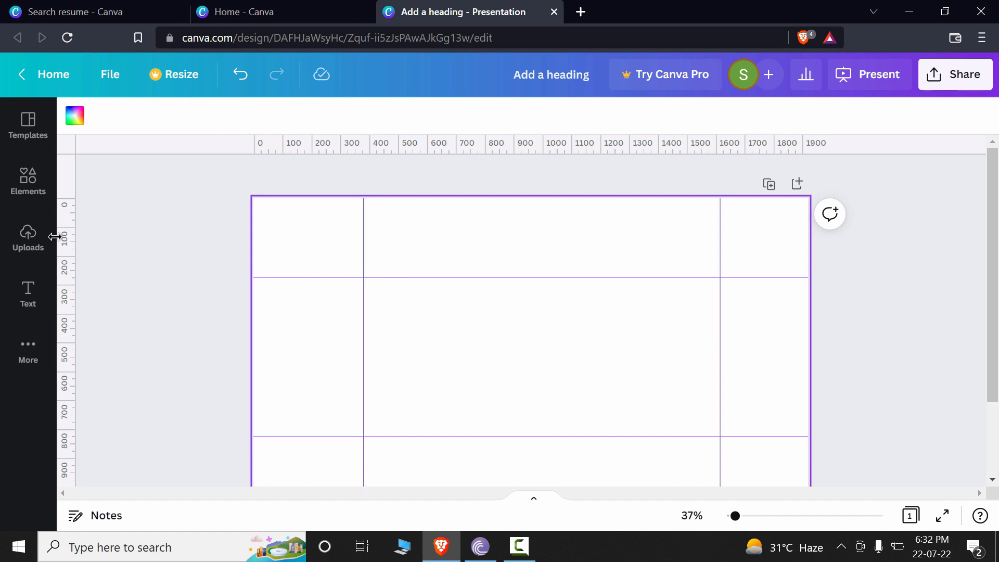
Insert two plain squares from the Lines & Shapes elements onto the page.
{"action": "left_click", "coordinate": [31, 188]}
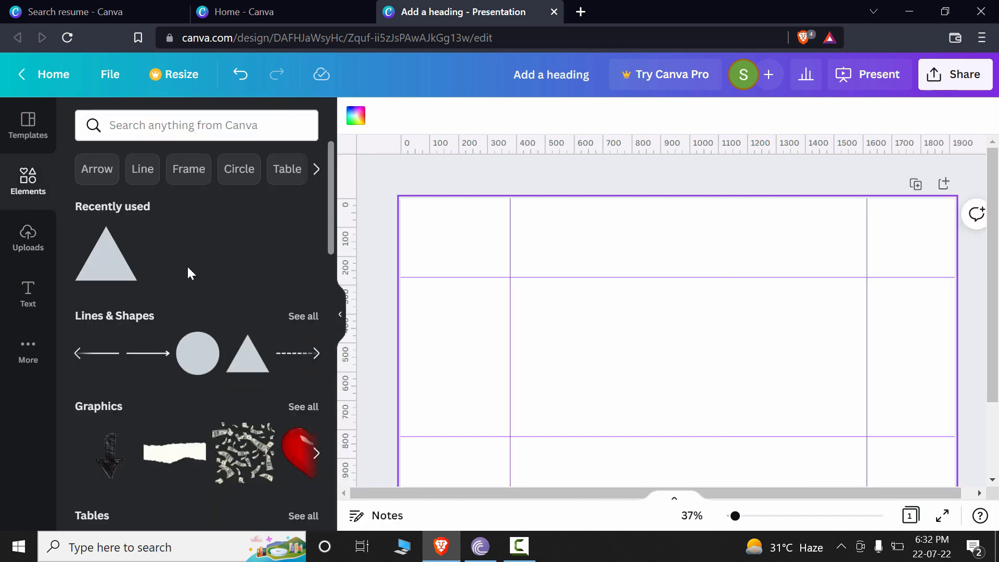
{"action": "scroll", "coordinate": [282, 315], "scroll_direction": "down", "scroll_amount": 2}
{"action": "scroll", "coordinate": [282, 315], "scroll_direction": "up", "scroll_amount": 2}
{"action": "left_click", "coordinate": [98, 364]}
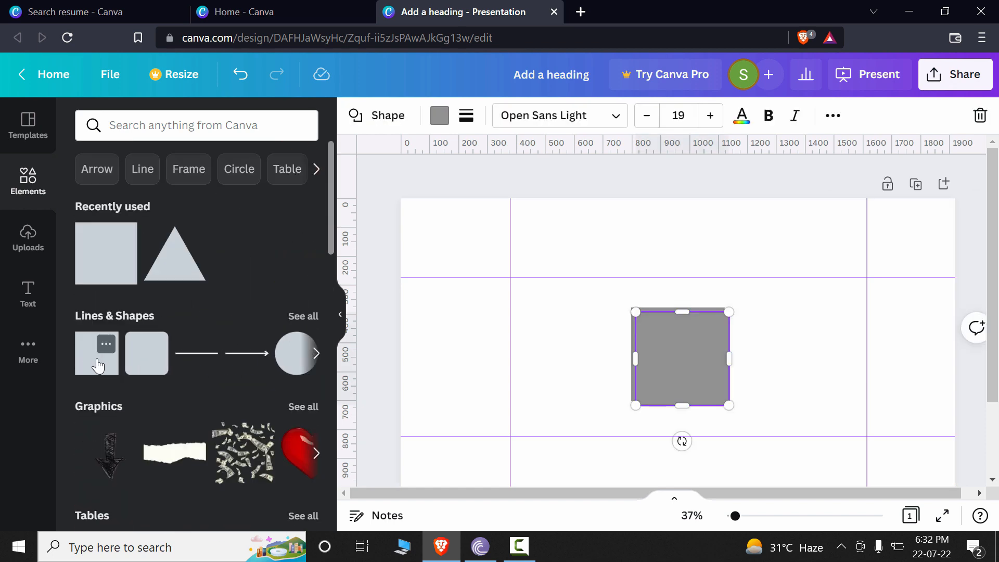
Move one square into the page's upper-left corner, with its lower edge snapped to the upper horizontal guide.
{"action": "left_click_drag", "start_coordinate": [702, 383], "coordinate": [464, 246]}
{"action": "left_click", "coordinate": [476, 341]}
{"action": "left_click", "coordinate": [478, 236]}
{"action": "left_click", "coordinate": [484, 319]}
{"action": "left_click", "coordinate": [464, 247]}
{"action": "left_click", "coordinate": [446, 353]}
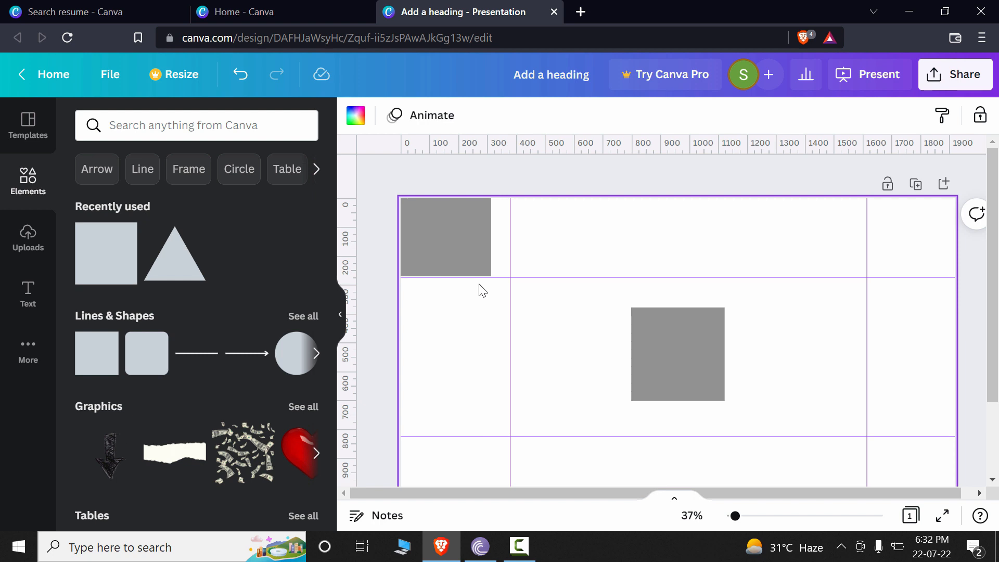
Examine the upper-left square's alignment with the nearby guides at 63% canvas zoom.
{"action": "left_click", "coordinate": [471, 264]}
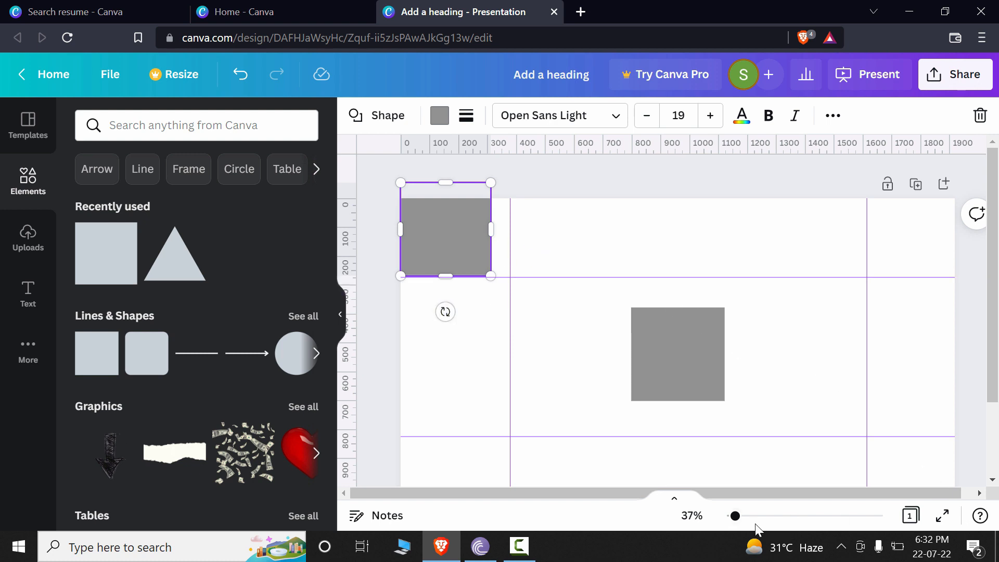
{"action": "left_click_drag", "start_coordinate": [735, 515], "coordinate": [743, 517]}
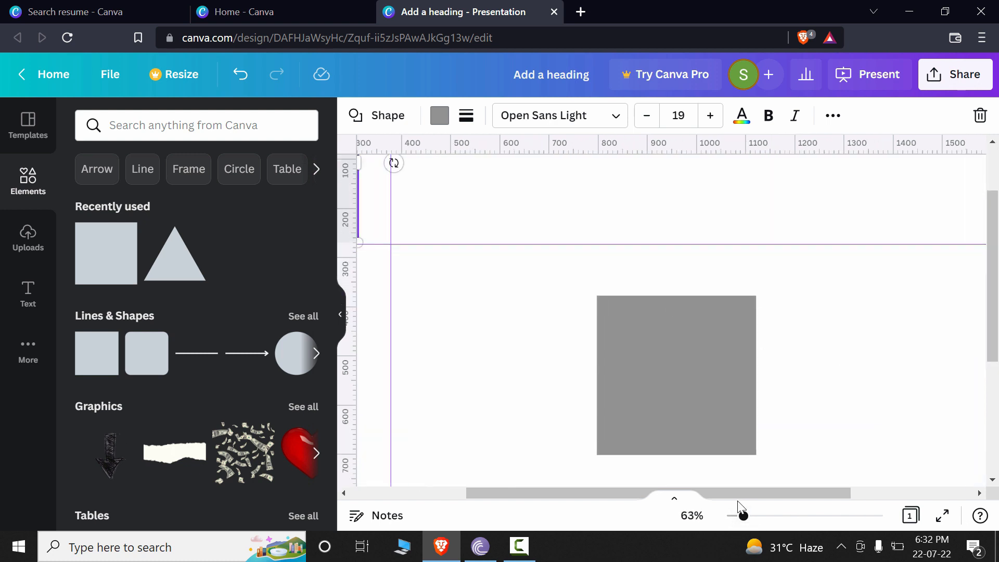
{"action": "left_click_drag", "start_coordinate": [624, 494], "coordinate": [502, 499]}
{"action": "left_click", "coordinate": [550, 427]}
{"action": "scroll", "coordinate": [550, 427], "scroll_direction": "up", "scroll_amount": 2}
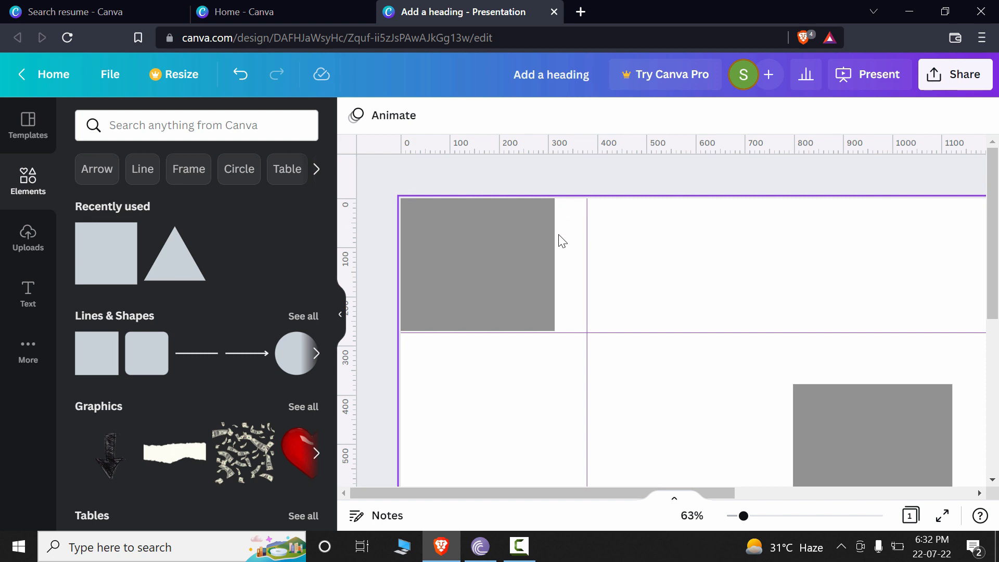
Widen the upper-left square so its right edge snaps to the vertical guide at 378 px.
{"action": "left_click", "coordinate": [553, 257]}
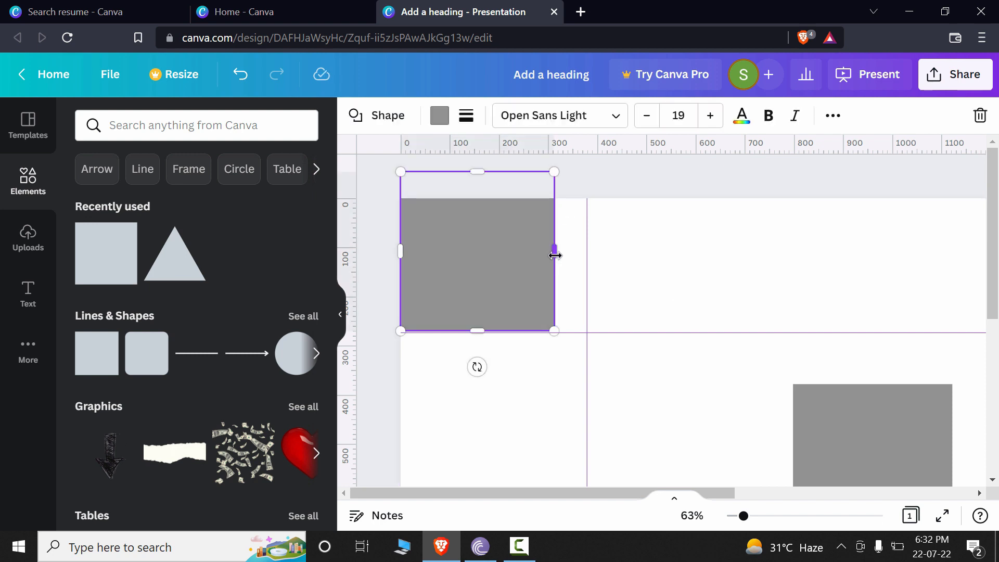
{"action": "left_click_drag", "start_coordinate": [561, 254], "coordinate": [585, 254]}
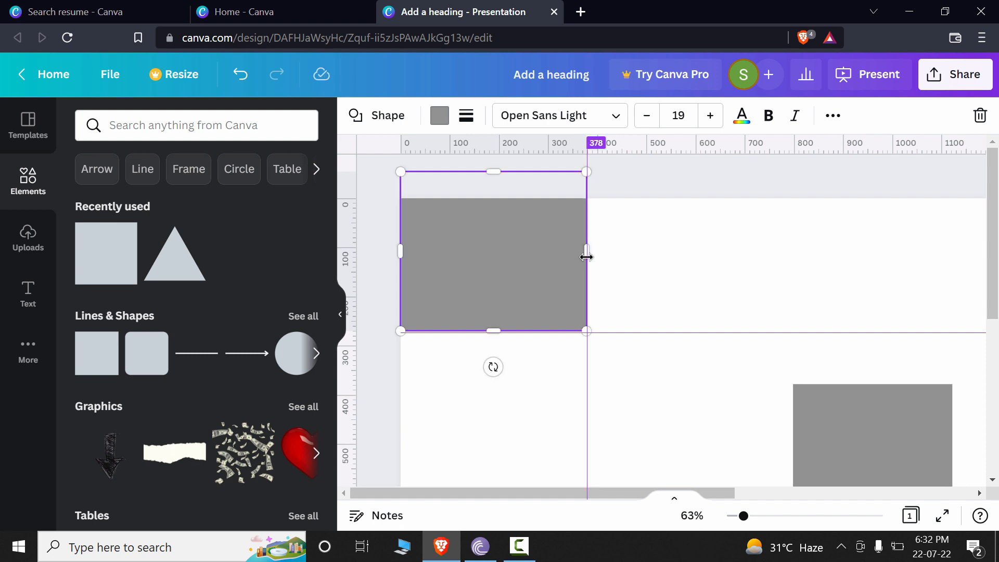
{"action": "mouse_move", "coordinate": [582, 245]}
{"action": "left_mouse_down"}
{"action": "mouse_move", "coordinate": [575, 252]}
{"action": "mouse_move", "coordinate": [584, 252]}
{"action": "left_mouse_up"}
{"action": "left_click", "coordinate": [779, 471]}
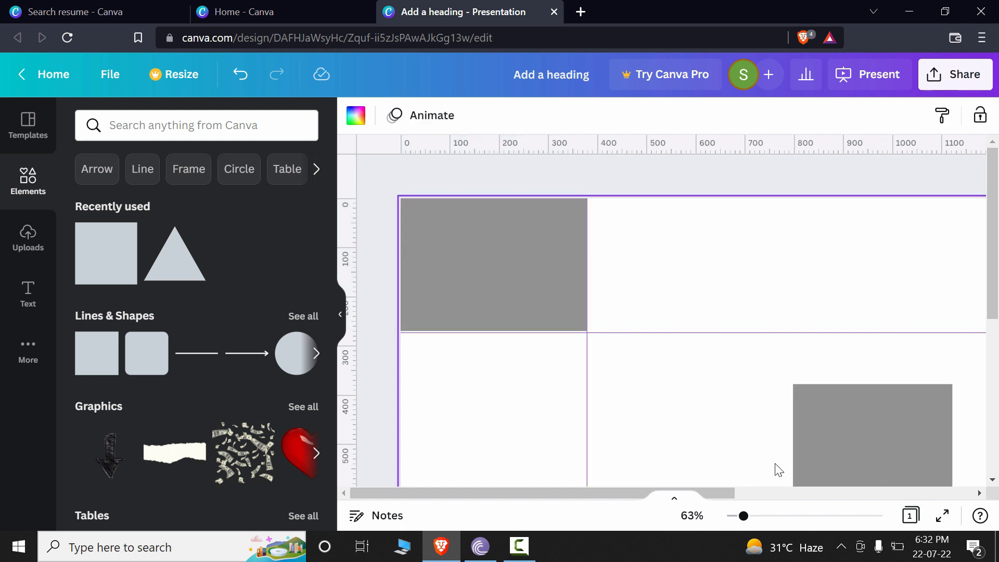
Move the other square into the page's lower-left corner and fit it against the left vertical and lower horizontal guides.
{"action": "scroll", "coordinate": [778, 470], "scroll_direction": "down", "scroll_amount": 5}
{"action": "scroll", "coordinate": [780, 450], "scroll_direction": "up", "scroll_amount": 5}
{"action": "scroll", "coordinate": [805, 424], "scroll_direction": "down", "scroll_amount": 5}
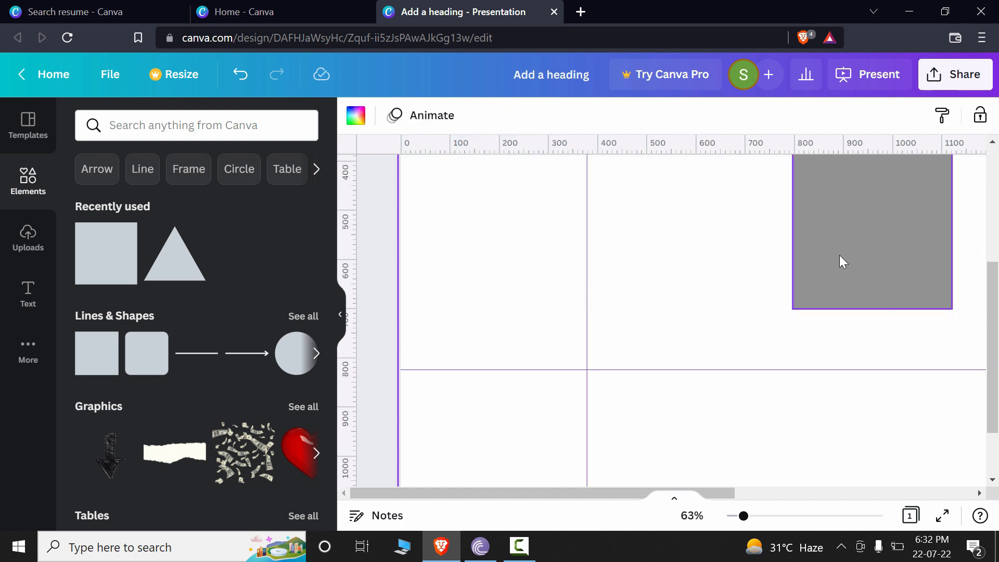
{"action": "left_click_drag", "start_coordinate": [842, 261], "coordinate": [487, 420]}
{"action": "scroll", "coordinate": [487, 462], "scroll_direction": "down", "scroll_amount": 3}
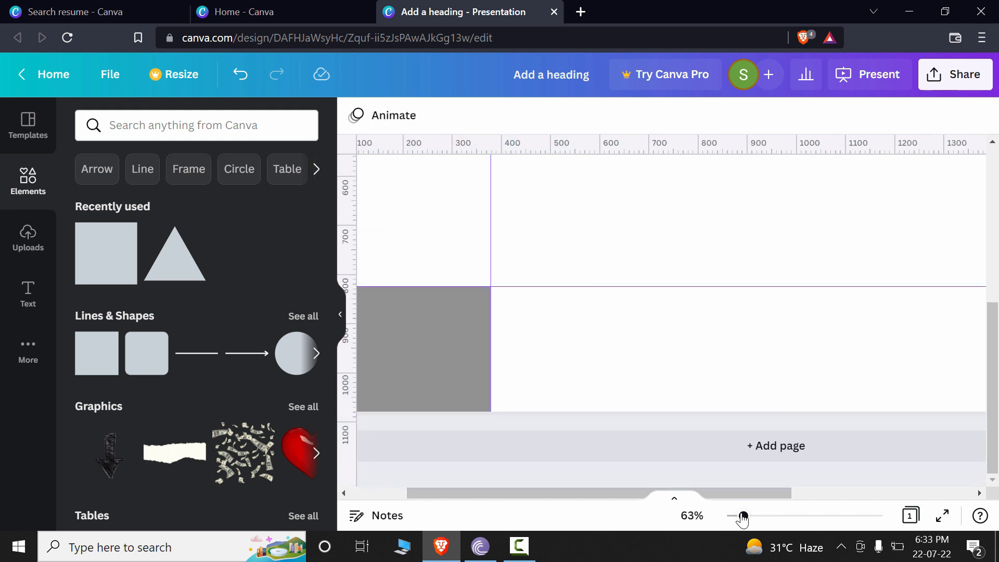
Duplicate the upper-left square into the page's upper-right corner, aligned to the guides, and trim its right side to the page edge.
{"action": "left_click_drag", "start_coordinate": [742, 517], "coordinate": [732, 516]}
{"action": "left_click_drag", "start_coordinate": [505, 214], "coordinate": [577, 231]}
{"action": "key", "text": "ctrl+z"}
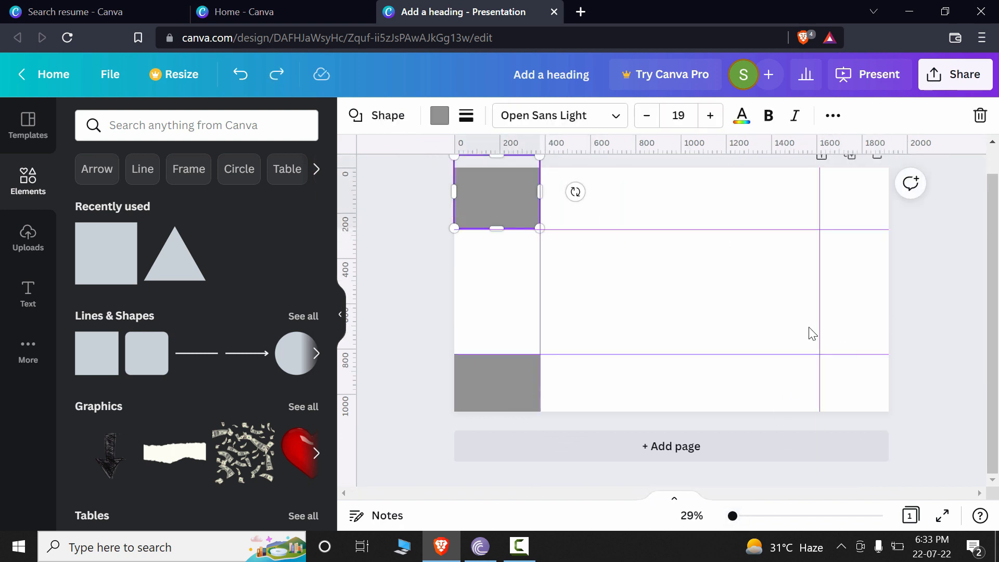
{"action": "left_click", "coordinate": [506, 250]}
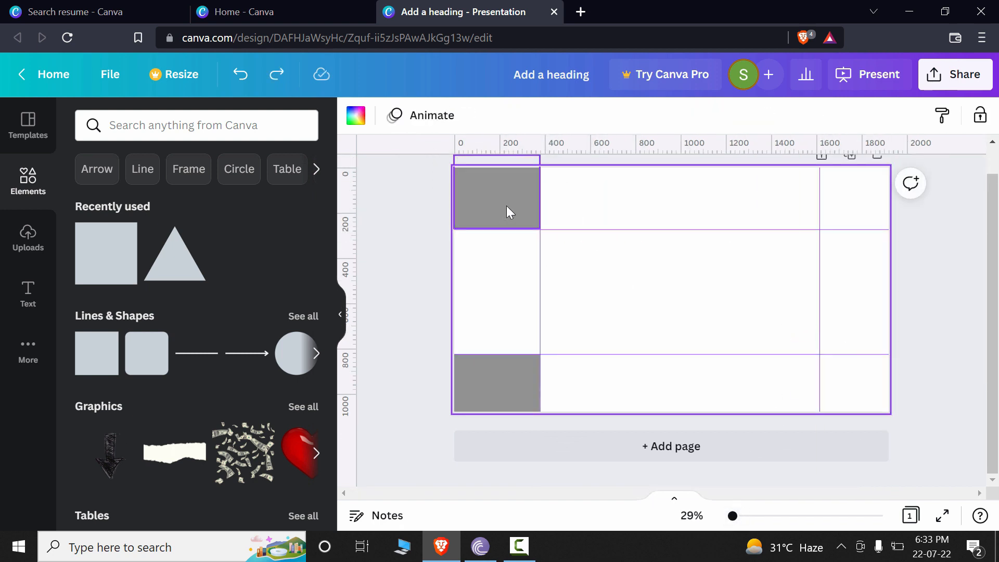
{"action": "left_click_drag", "start_coordinate": [507, 211], "coordinate": [860, 195]}
{"action": "scroll", "coordinate": [923, 294], "scroll_direction": "up", "scroll_amount": 1}
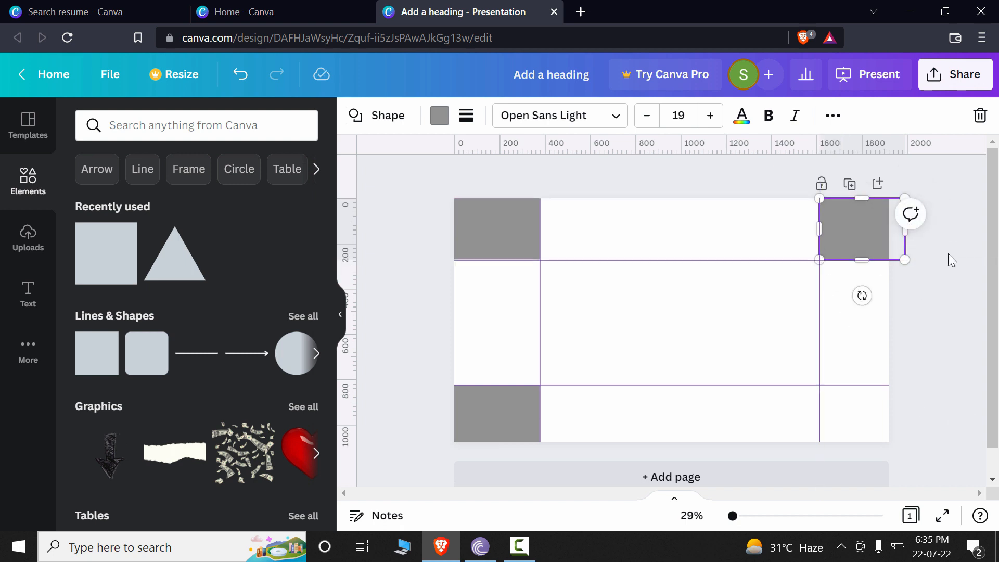
{"action": "left_click_drag", "start_coordinate": [909, 234], "coordinate": [888, 229]}
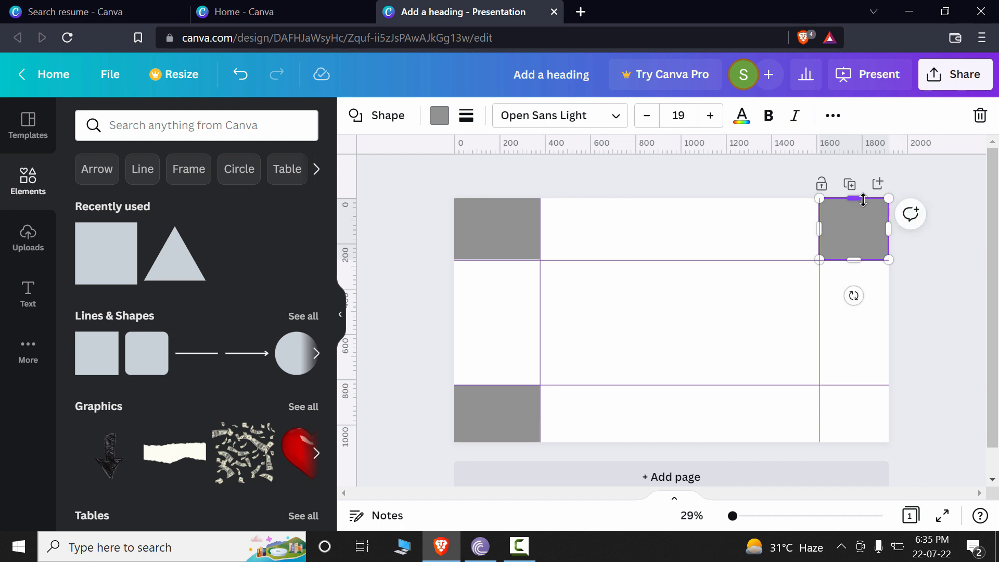
{"action": "left_click", "coordinate": [840, 321]}
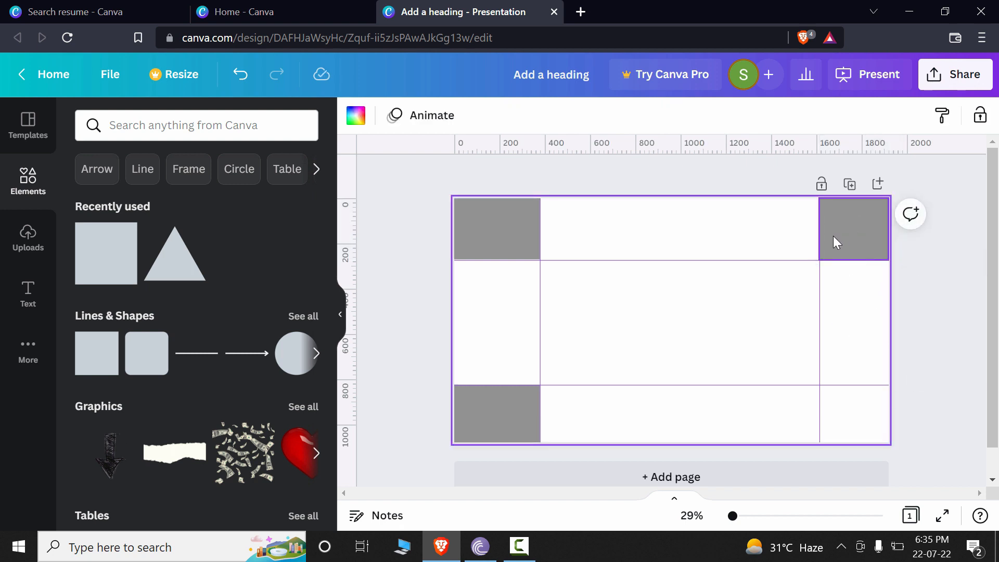
Move the right vertical guide to 1548 px and extend the upper-right square's left edge to it.
{"action": "left_click_drag", "start_coordinate": [815, 290], "coordinate": [801, 293]}
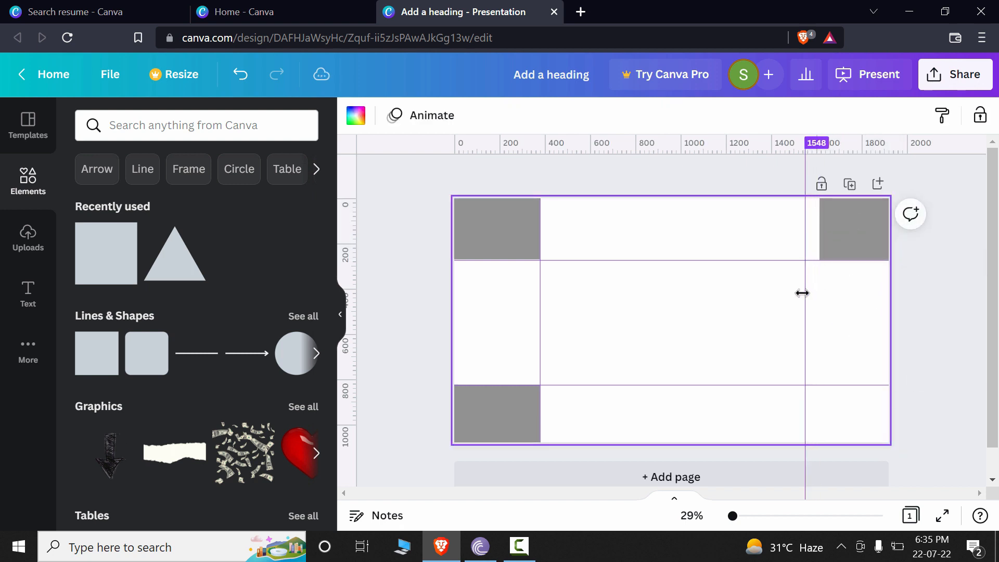
{"action": "left_click", "coordinate": [825, 239]}
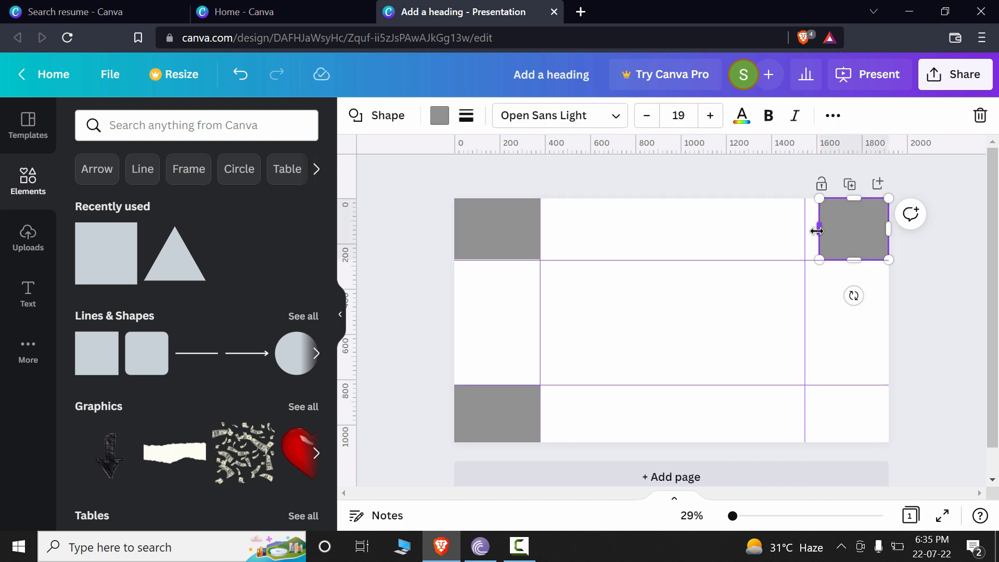
{"action": "left_click_drag", "start_coordinate": [817, 229], "coordinate": [804, 230]}
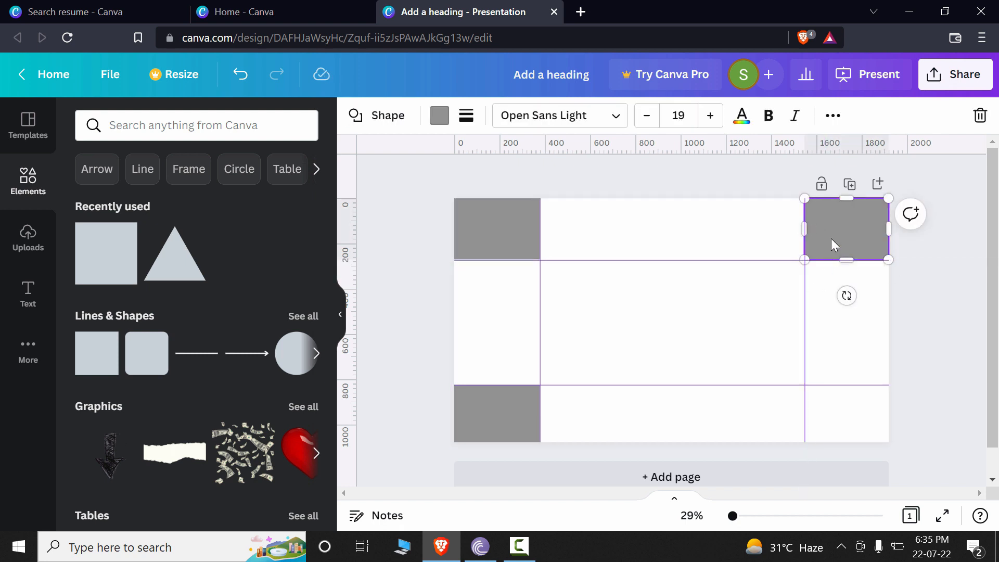
{"action": "left_click", "coordinate": [844, 435]}
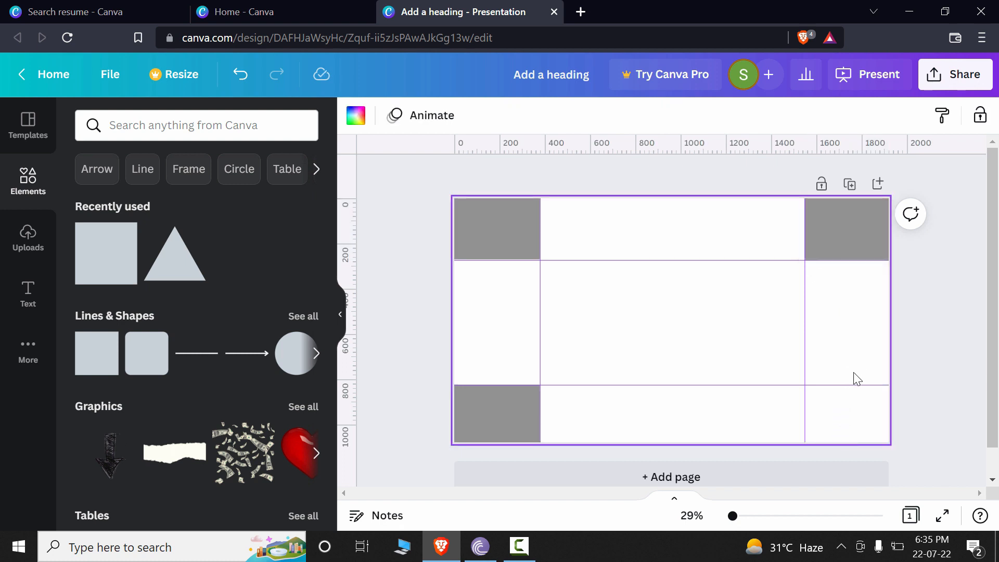
Duplicate the upper-right square into the page's lower-right corner, below the lower guide, and trim its lower side to the page edge.
{"action": "left_click", "coordinate": [863, 224]}
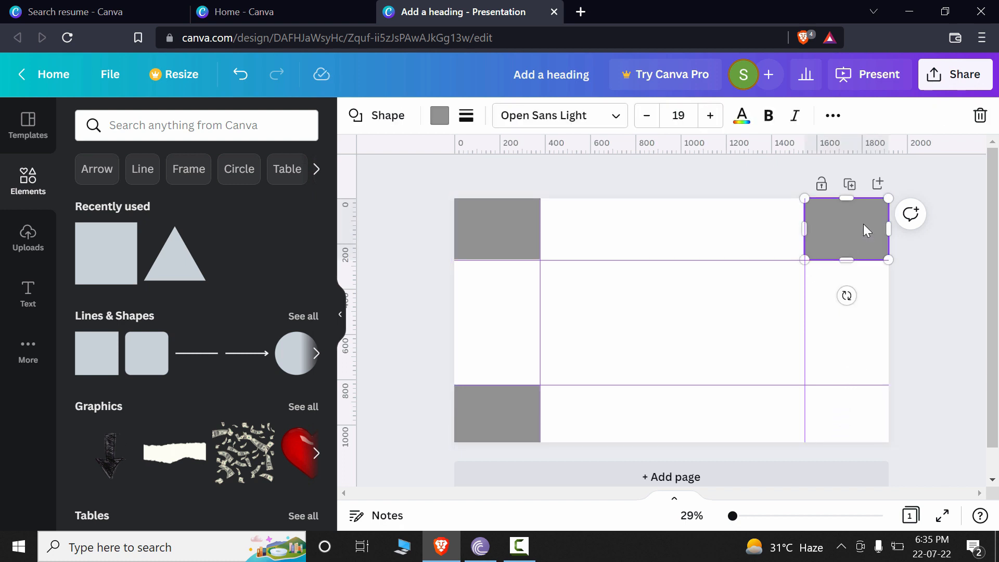
{"action": "left_click_drag", "start_coordinate": [863, 223], "coordinate": [864, 414]}
{"action": "left_click_drag", "start_coordinate": [847, 448], "coordinate": [846, 442]}
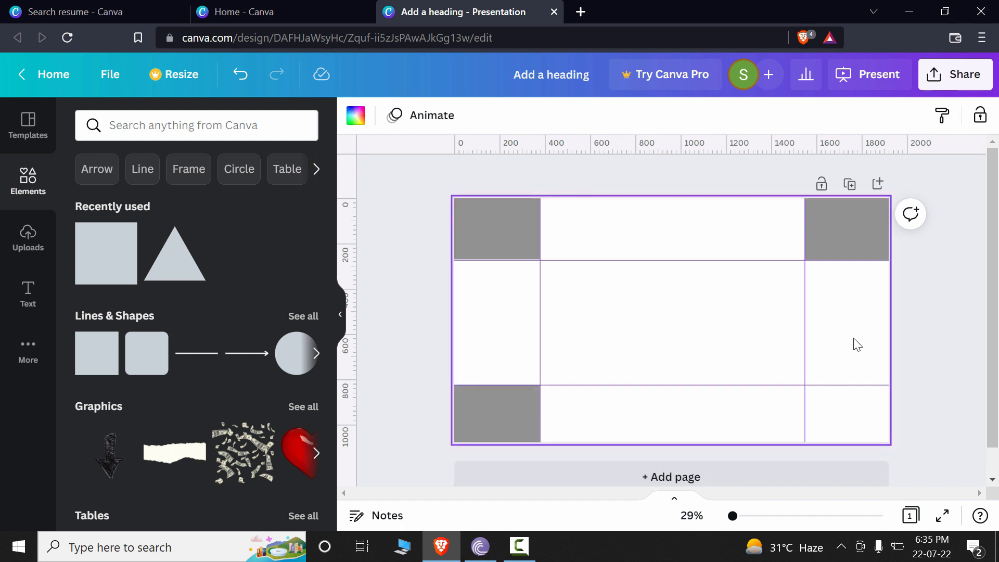
{"action": "left_click", "coordinate": [864, 225]}
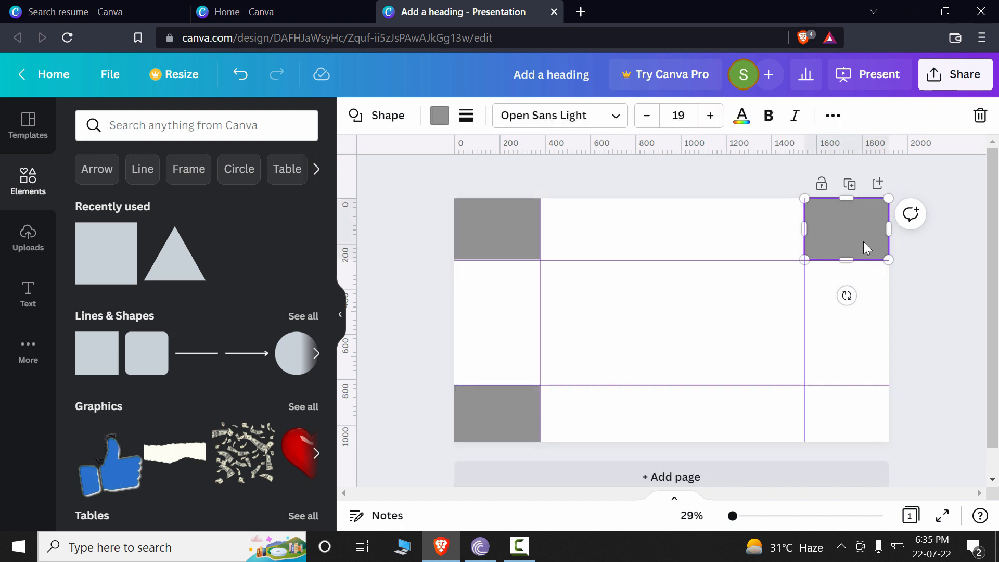
{"action": "left_click_drag", "start_coordinate": [863, 241], "coordinate": [863, 414]}
{"action": "left_click_drag", "start_coordinate": [844, 448], "coordinate": [844, 443]}
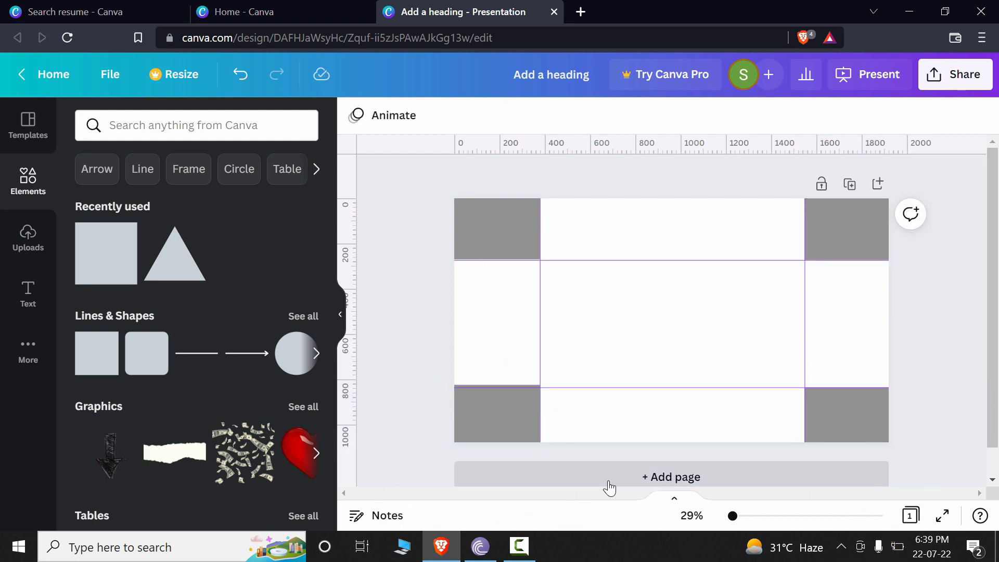